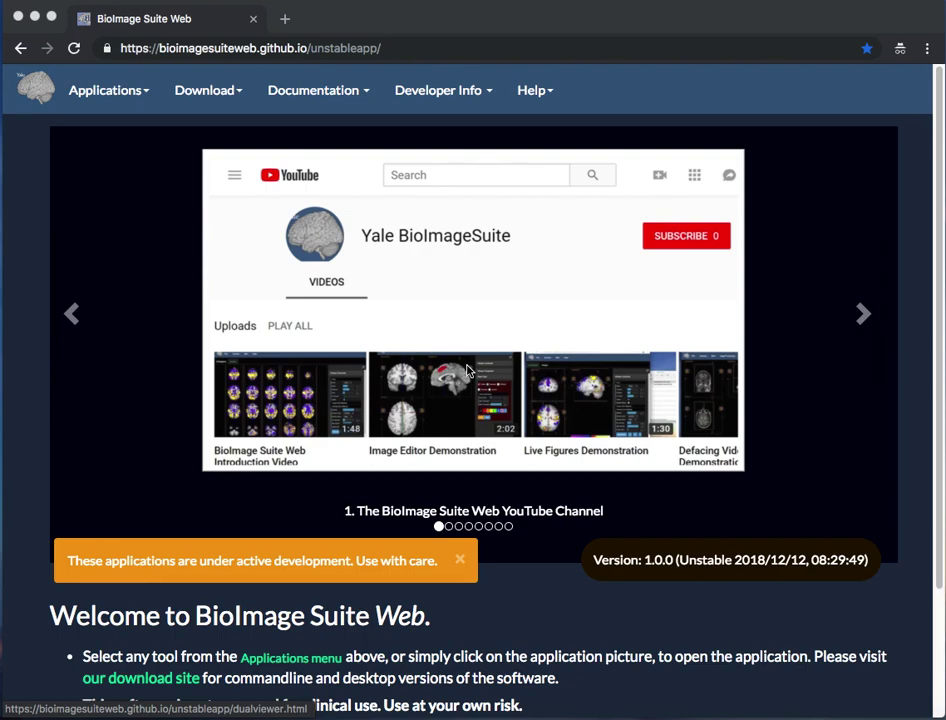
# Bring the browser forward and open the Applications menu listing the six viewer tools.
pyautogui.click(143, 106)
pyautogui.click(133, 100)
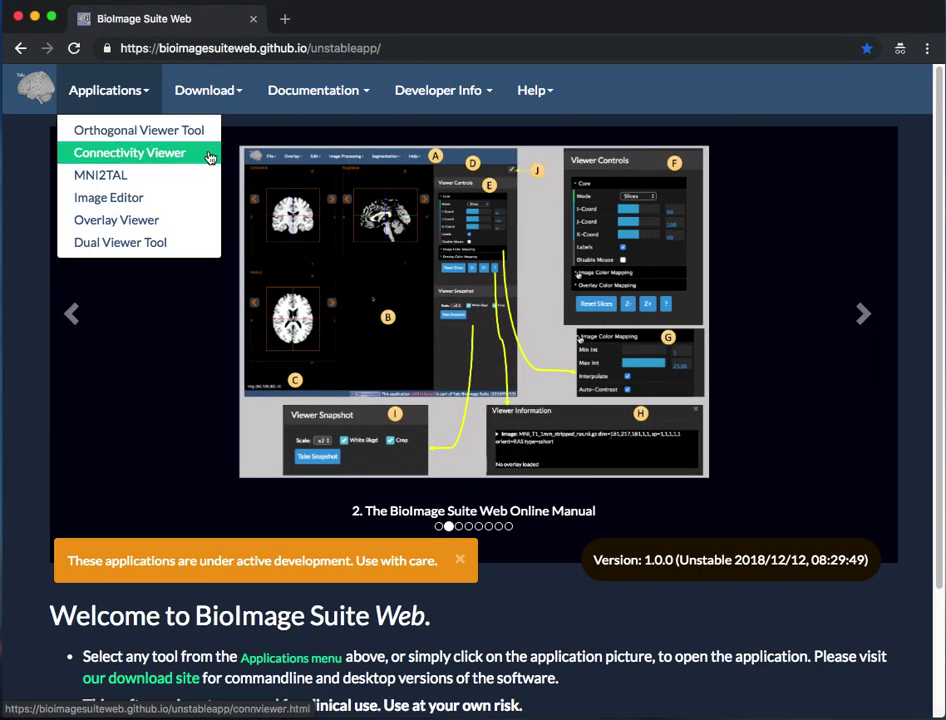
# Launch the Connectivity Viewer in a new tab and browse the Parcellations and Advanced menus.
pyautogui.click(209, 155)
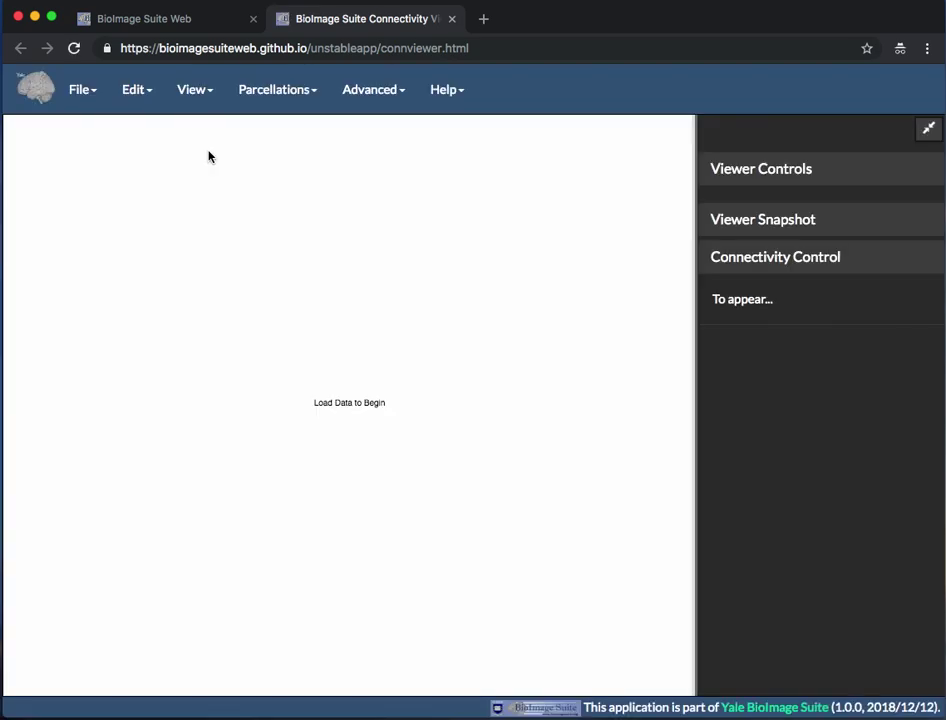
pyautogui.click(268, 91)
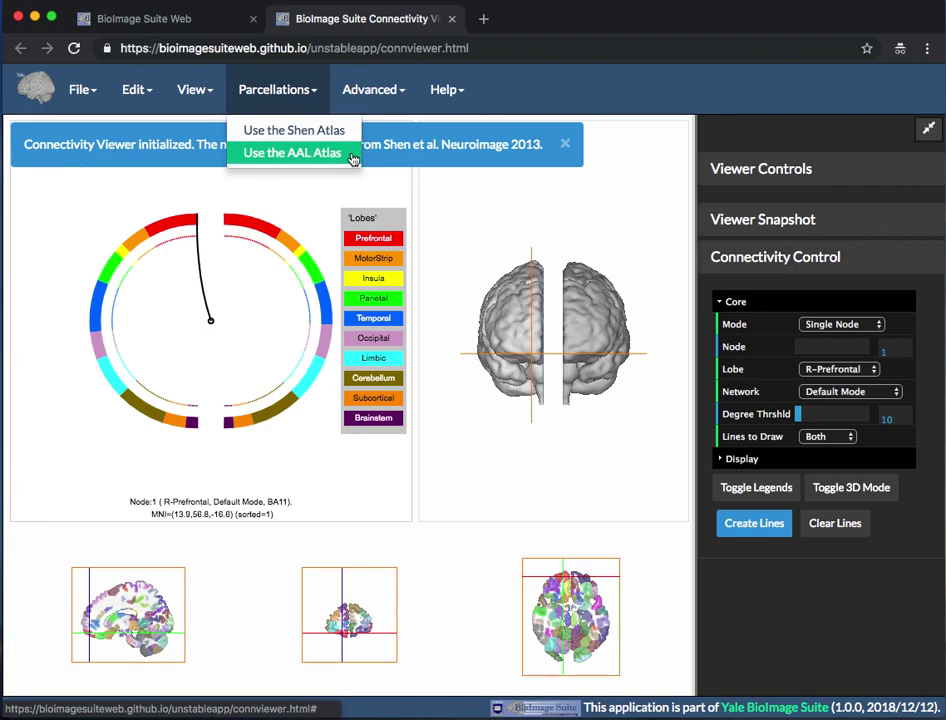
pyautogui.click(372, 90)
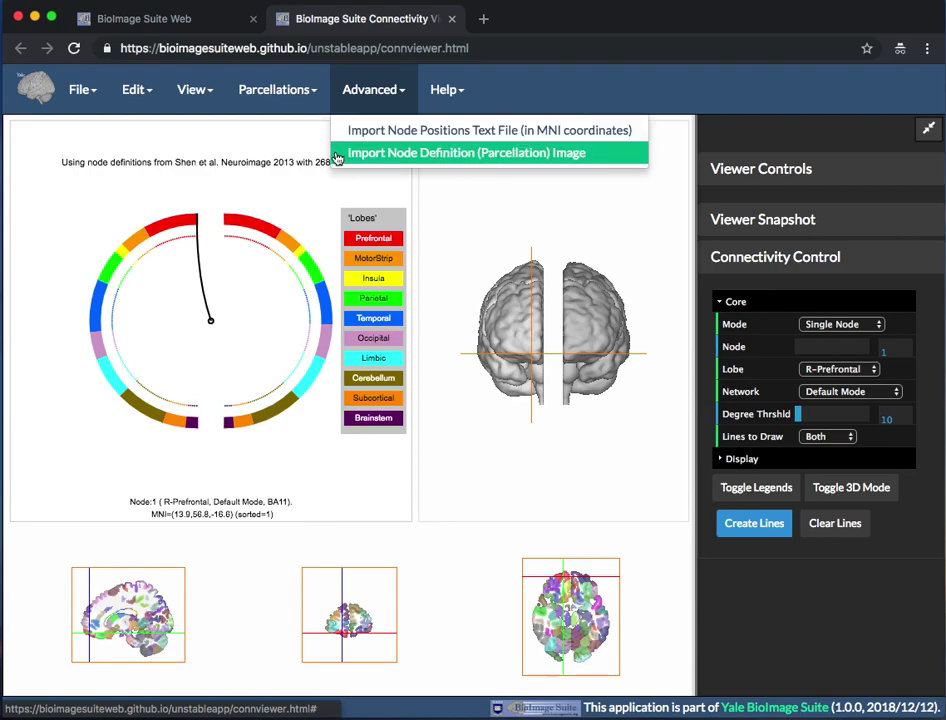
pyautogui.click(541, 78)
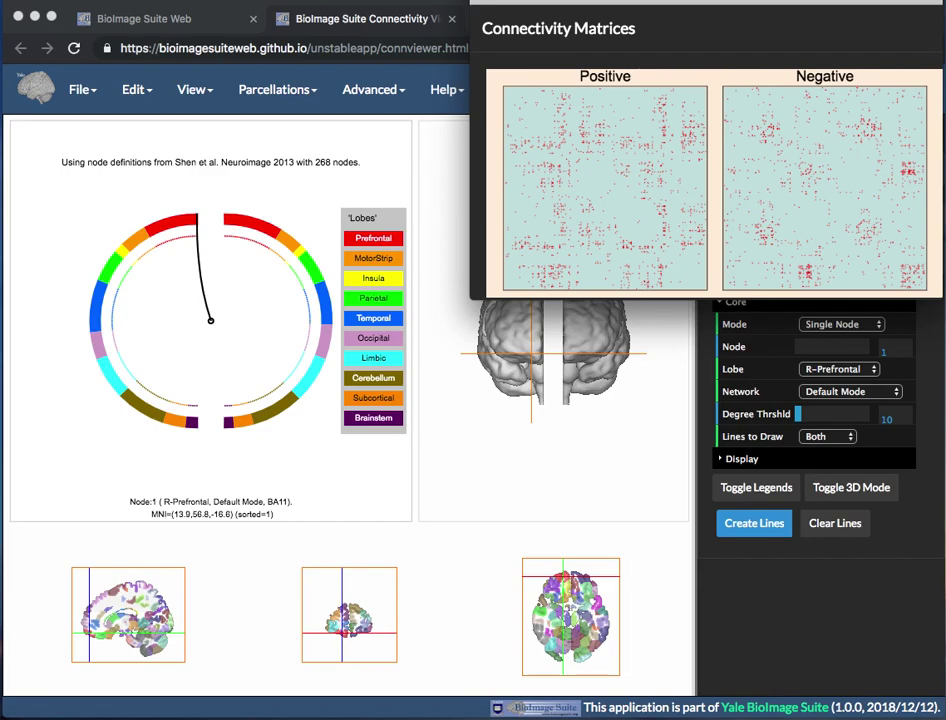
# Close the connectivity matrices preview and bring up the File loading options.
pyautogui.press('super+w')
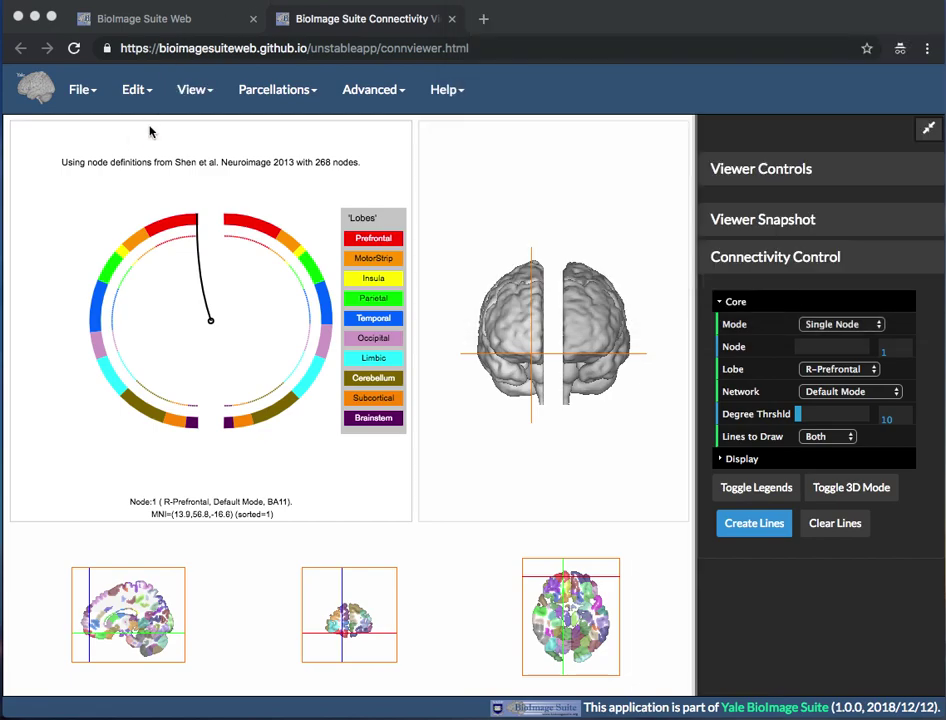
pyautogui.click(81, 94)
pyautogui.click(81, 92)
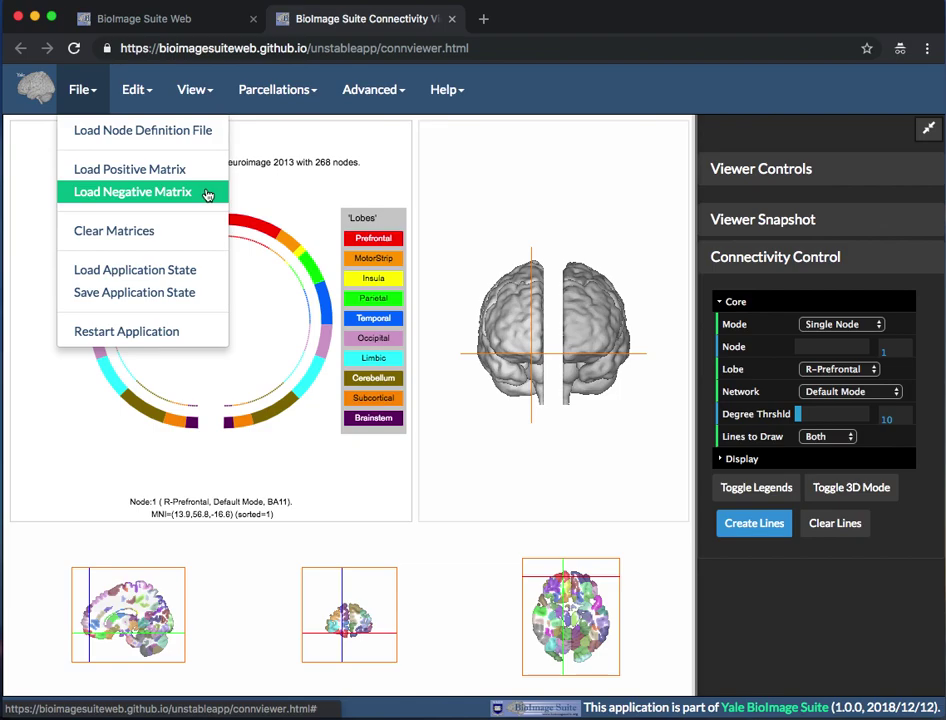
# Load the sample positive and negative matrices from the Help menu and dismiss the notice.
pyautogui.click(562, 99)
pyautogui.click(440, 90)
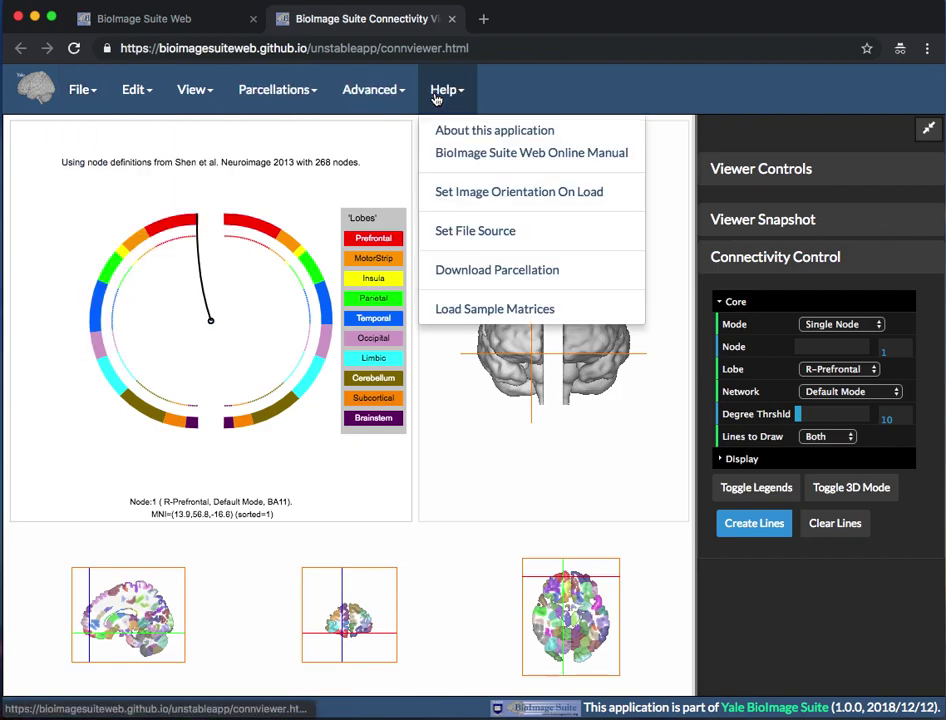
pyautogui.click(583, 313)
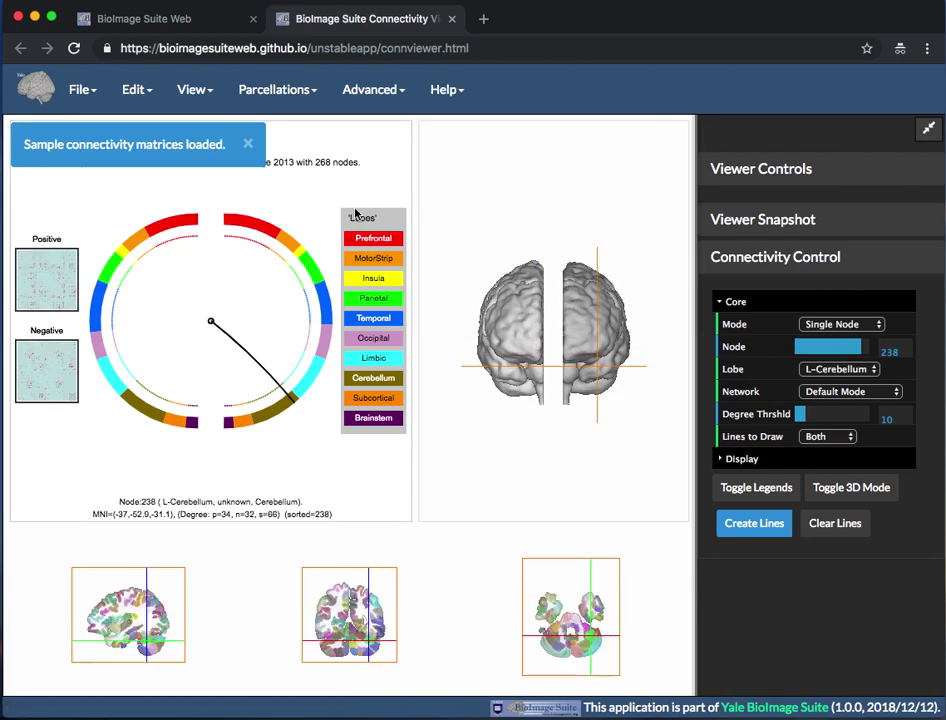
pyautogui.click(247, 147)
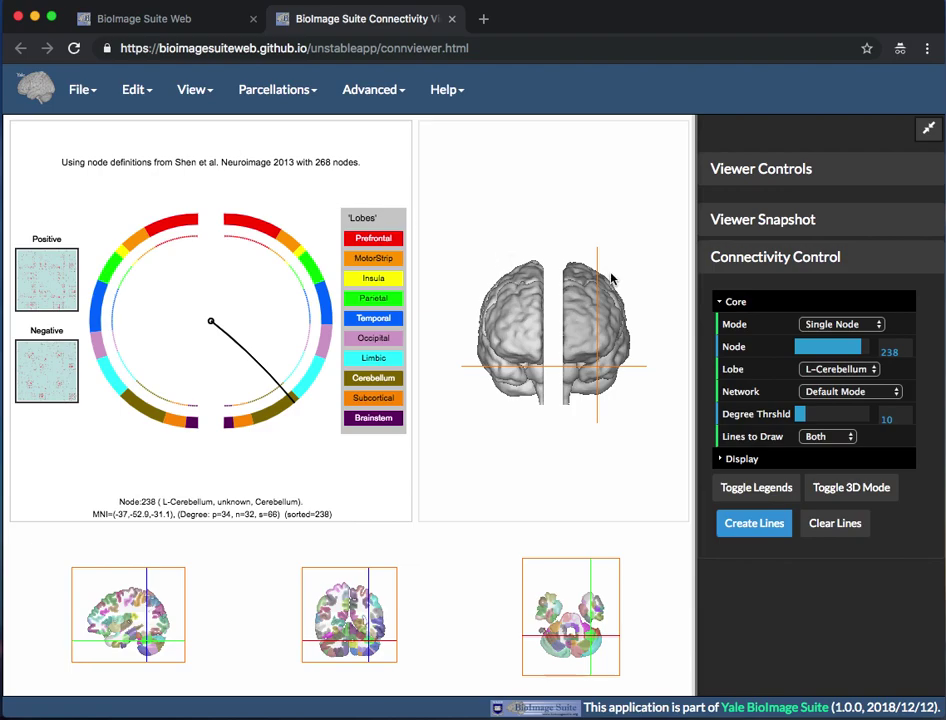
# Keep Single Node mode and choose node 191, with lobe L-Temporal and network Default Mode.
pyautogui.click(876, 325)
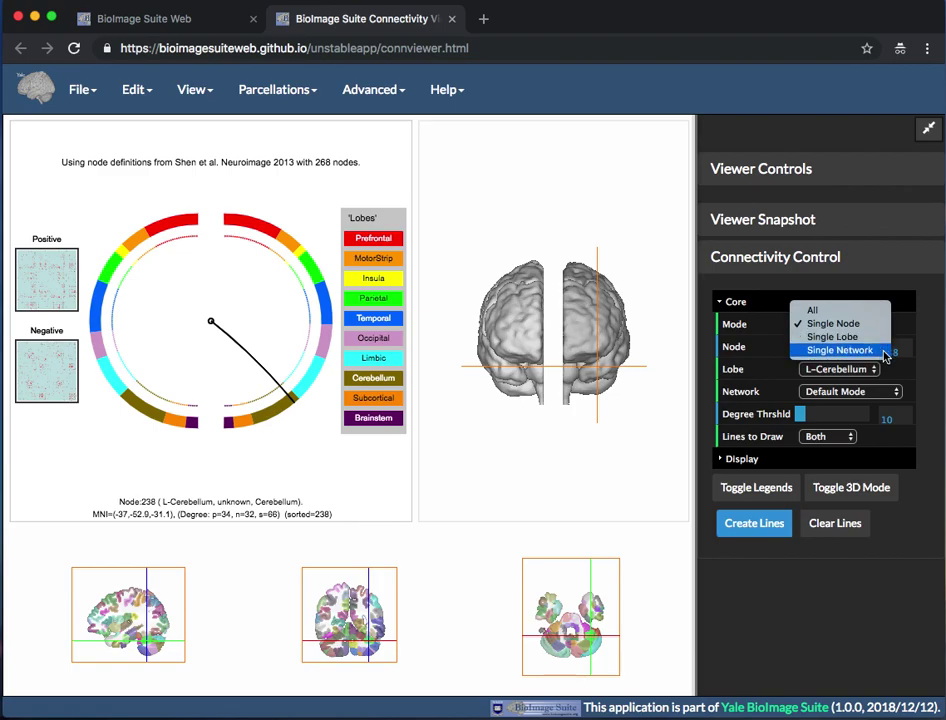
pyautogui.click(866, 324)
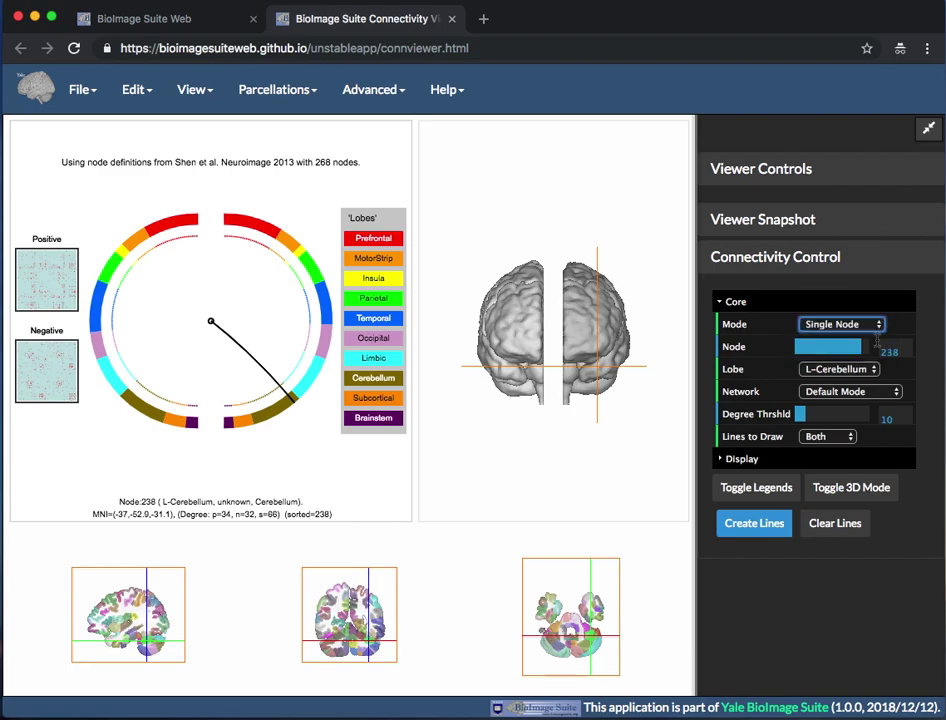
pyautogui.moveTo(858, 346); pyautogui.dragTo(848, 370)
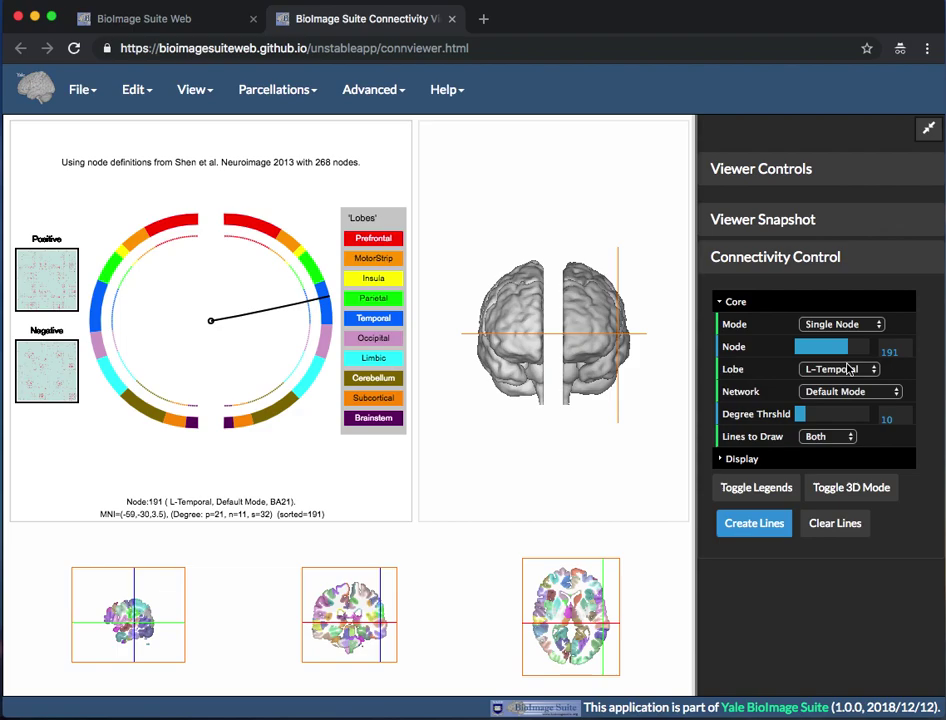
pyautogui.click(848, 369)
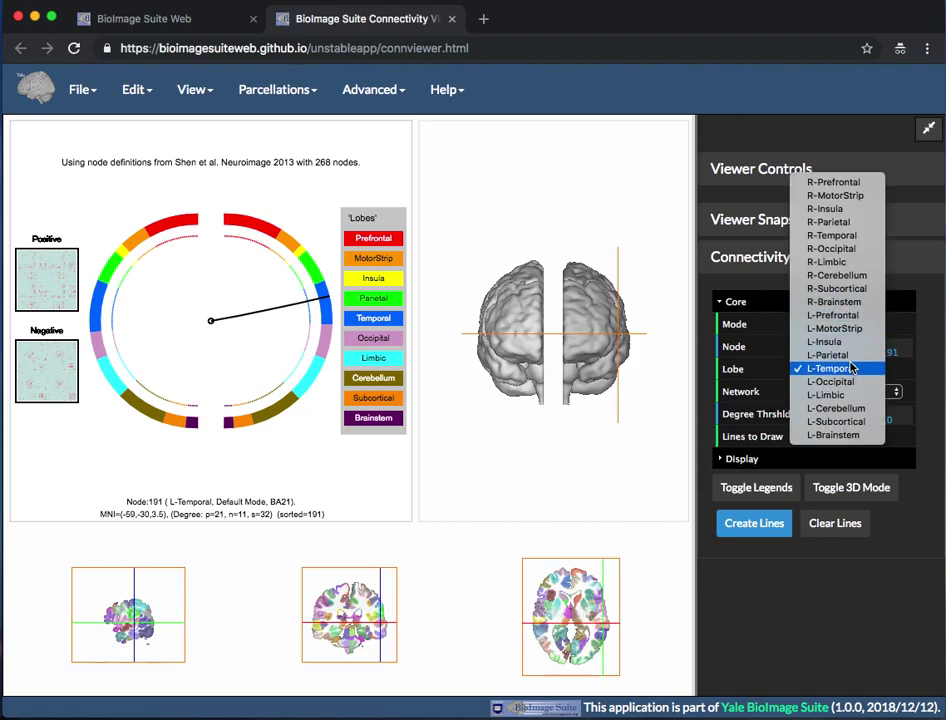
pyautogui.click(851, 369)
pyautogui.click(843, 391)
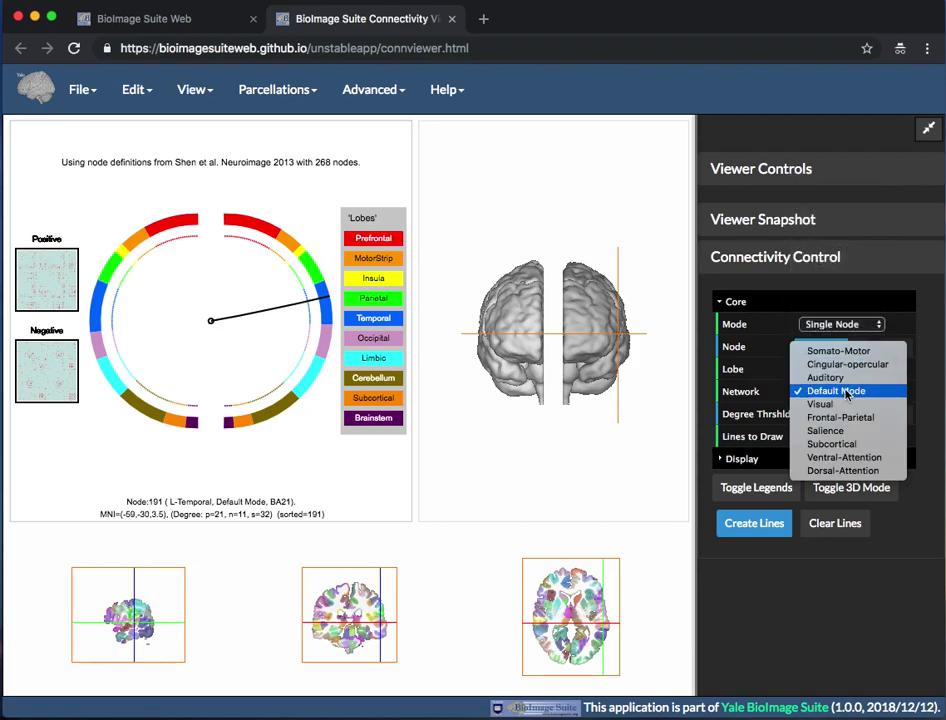
pyautogui.click(846, 394)
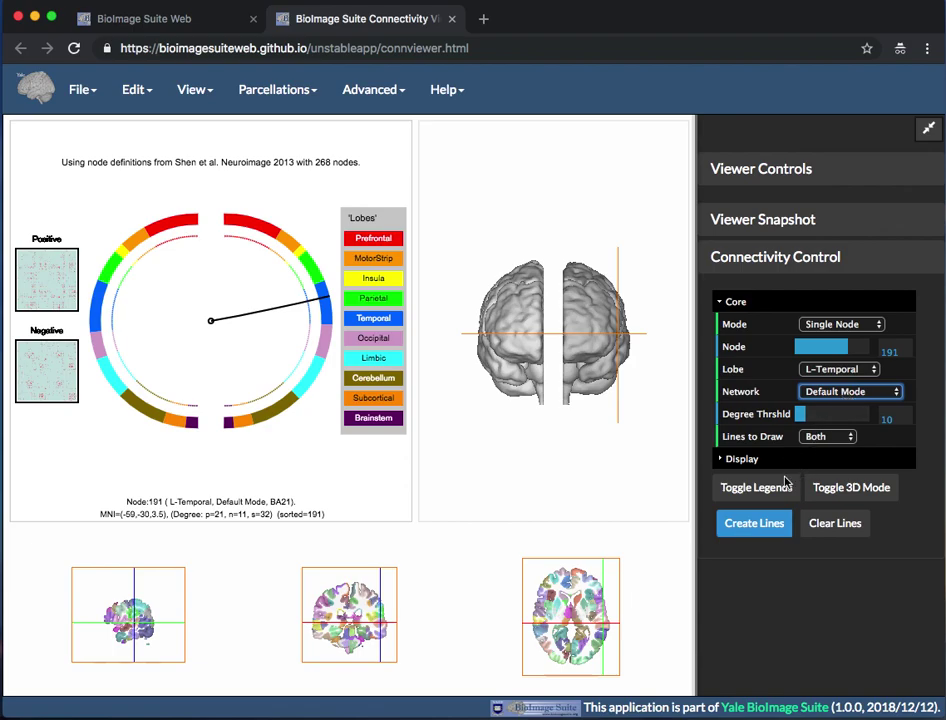
# Draw node 191's connection lines and rotate the 3D brain to an oblique side view.
pyautogui.click(738, 529)
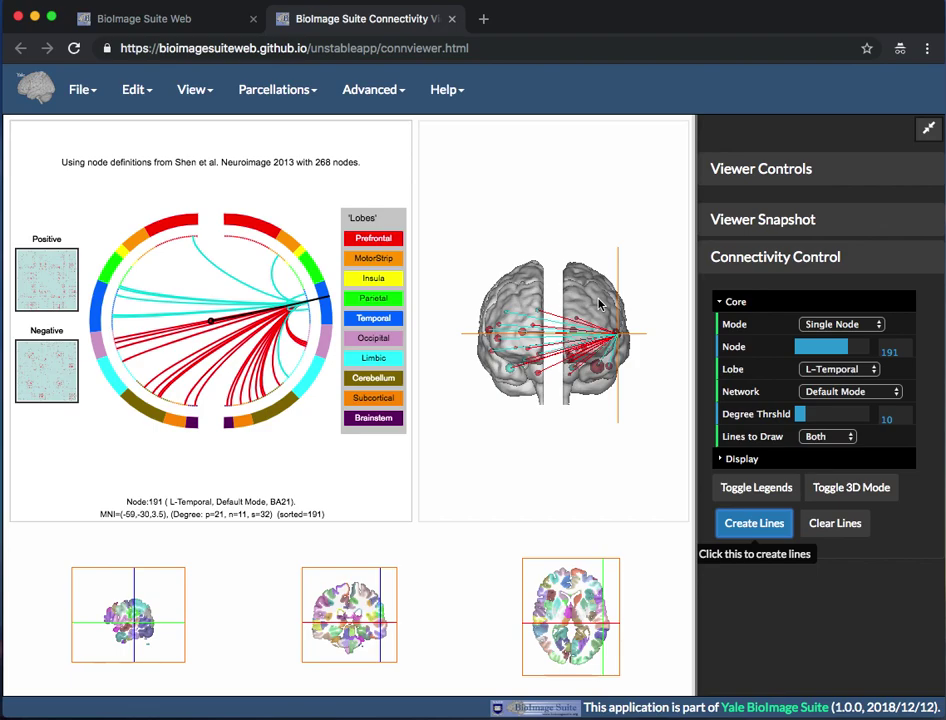
pyautogui.moveTo(598, 307); pyautogui.dragTo(561, 311)
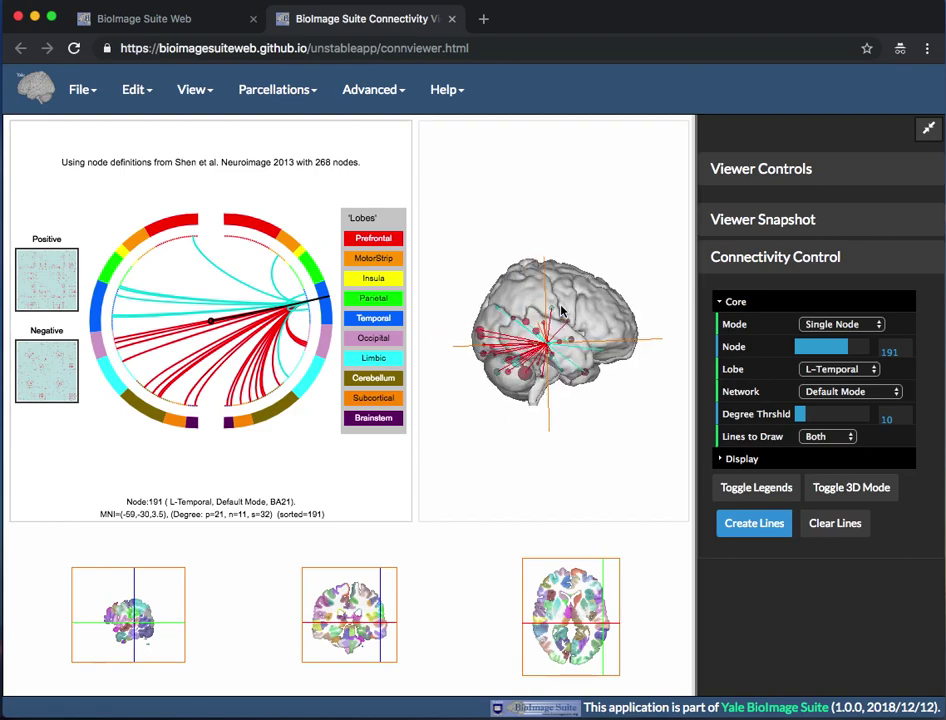
pyautogui.scroll(10, 561, 311)
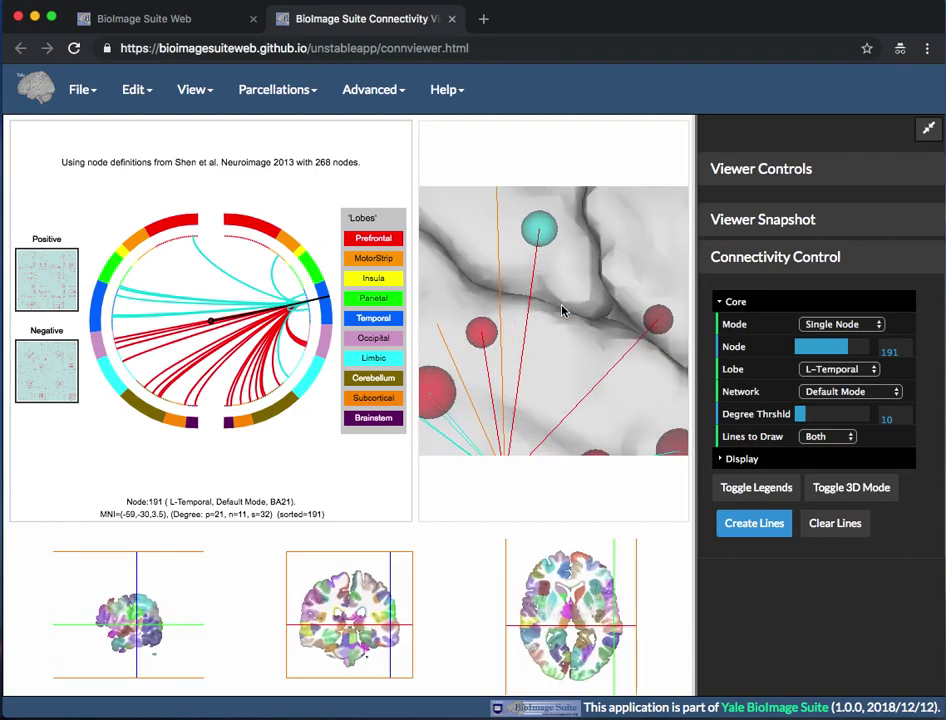
pyautogui.scroll(-10, 561, 311)
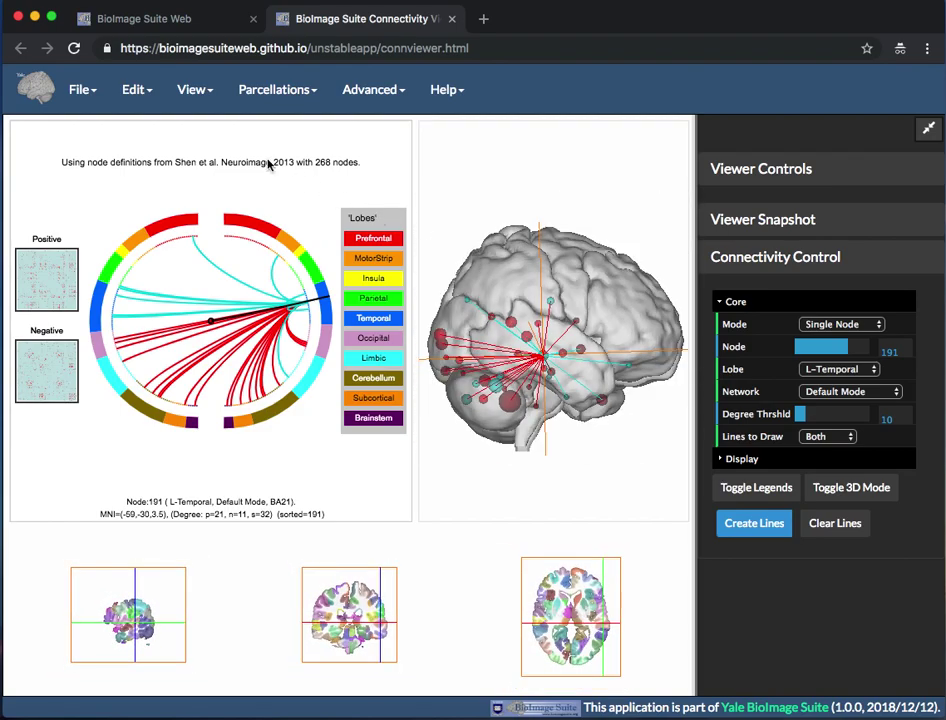
# Turn the 3D brain to back, then left views, and raise the degree threshold to 44.
pyautogui.click(189, 91)
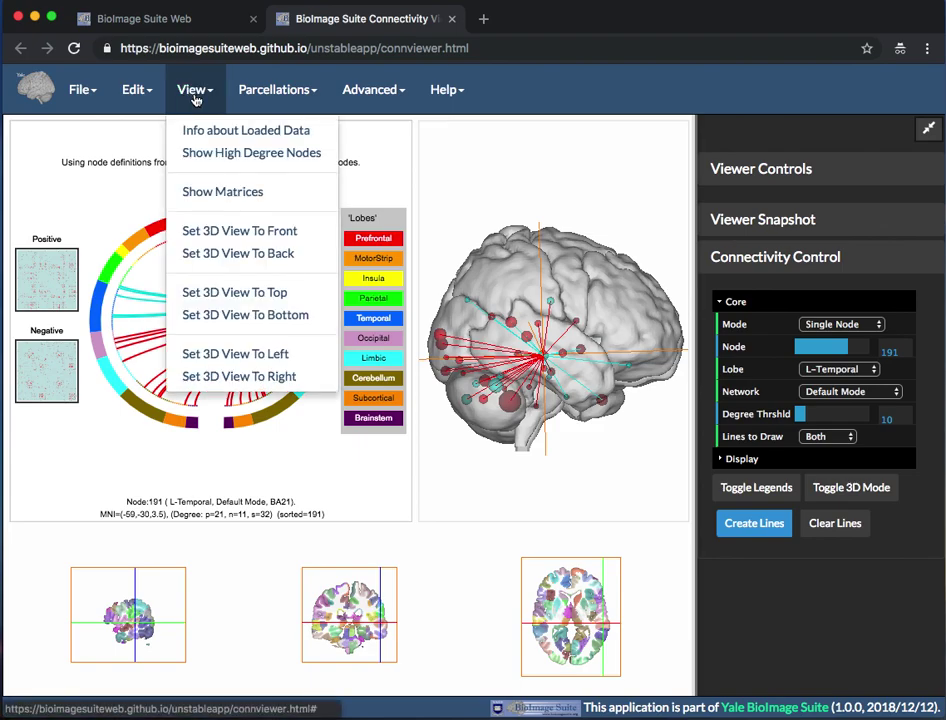
pyautogui.click(240, 253)
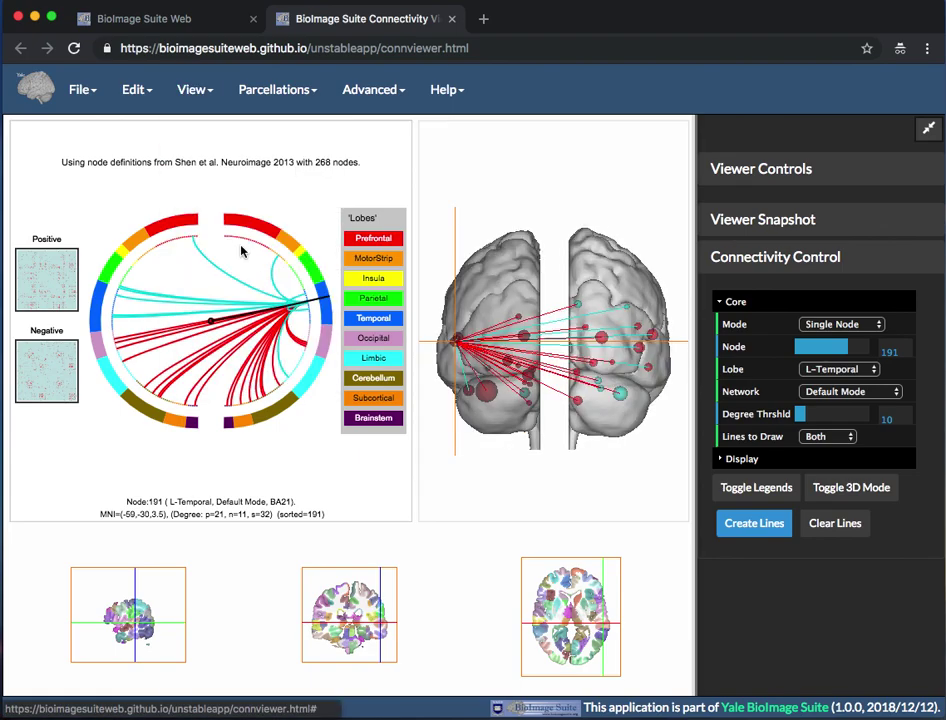
pyautogui.click(190, 90)
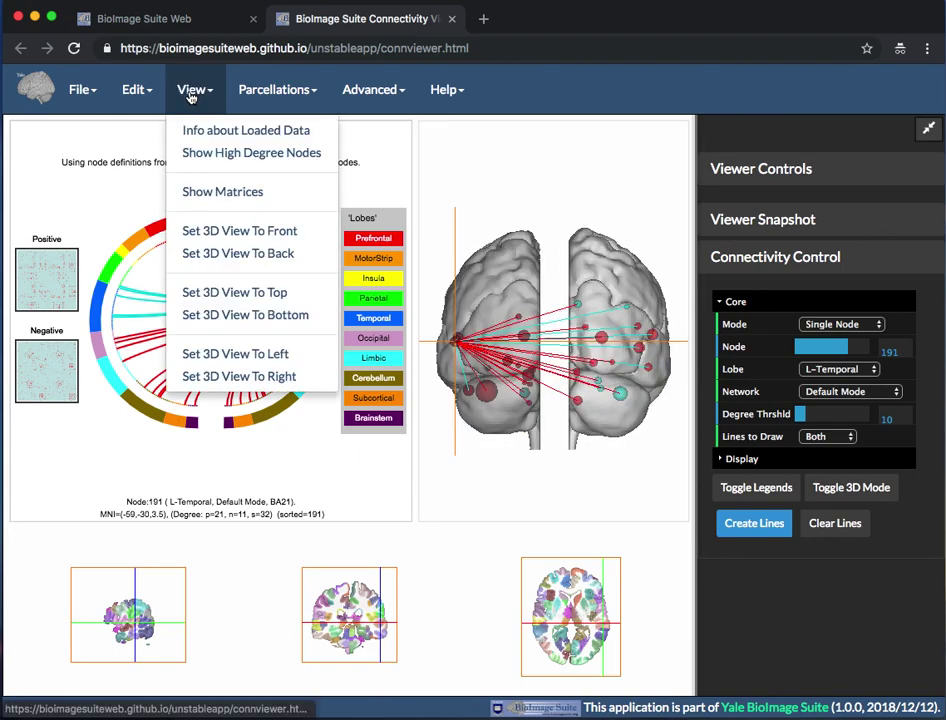
pyautogui.click(205, 353)
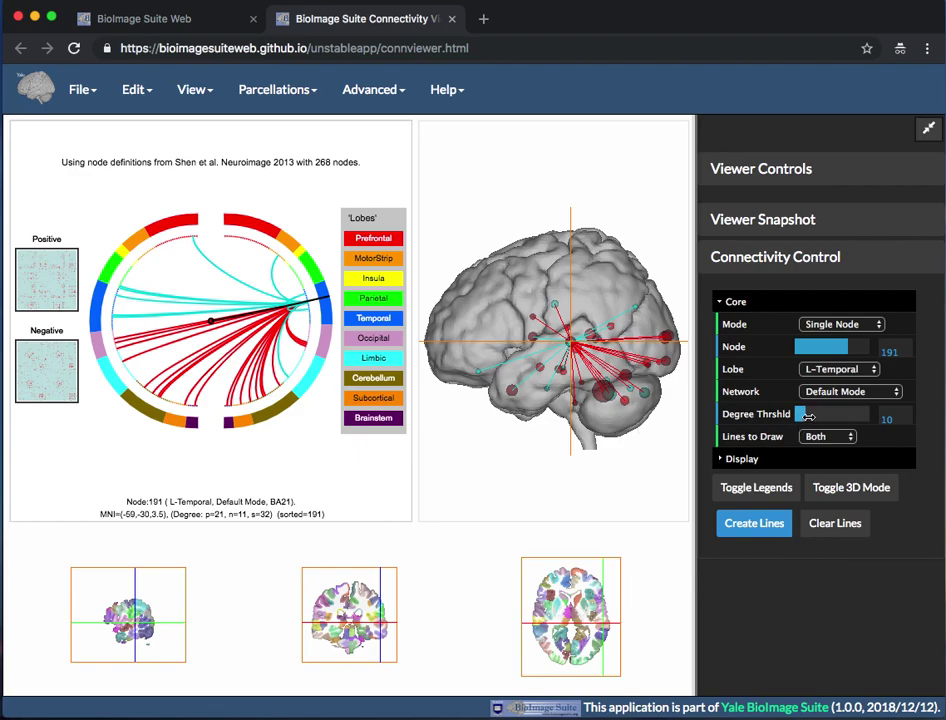
pyautogui.moveTo(807, 416); pyautogui.dragTo(845, 415)
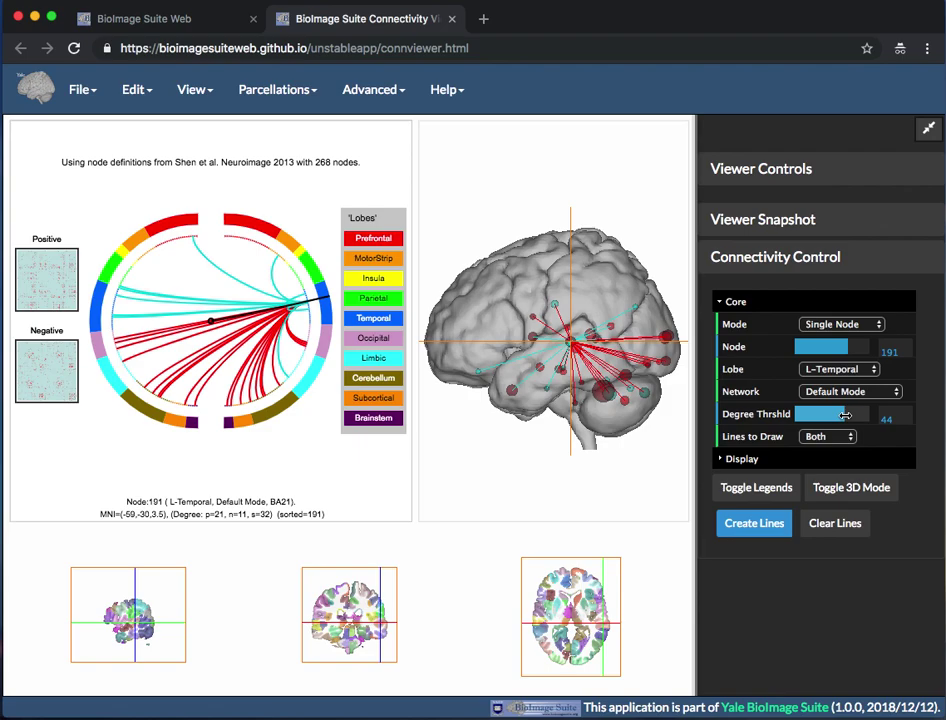
pyautogui.click(850, 326)
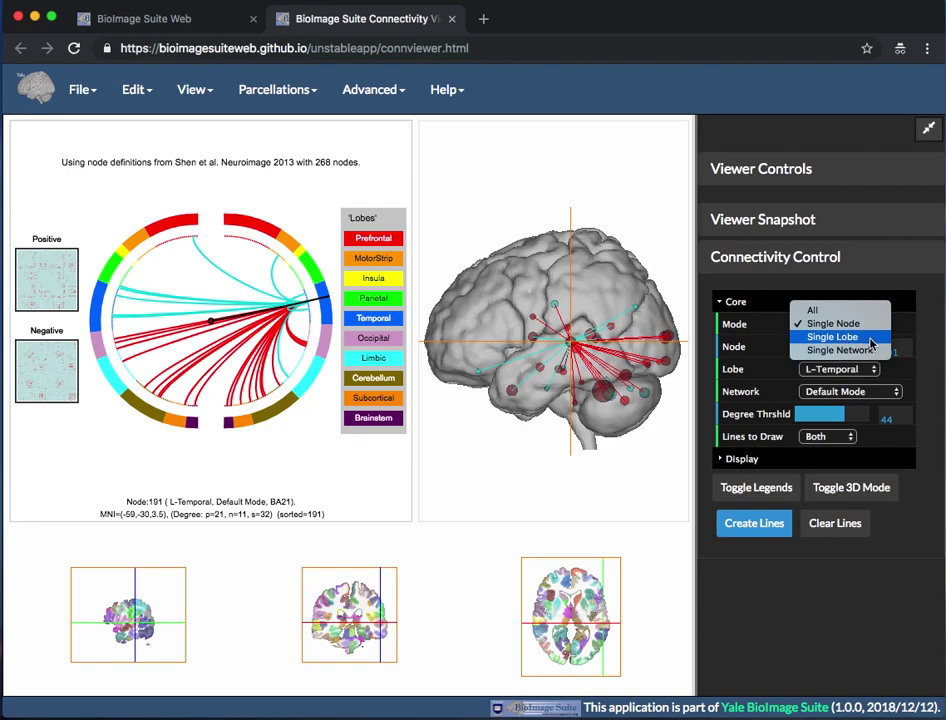
# Switch to Single Lobe mode with L-Cerebellum and draw its connection lines.
pyautogui.click(868, 339)
pyautogui.click(840, 523)
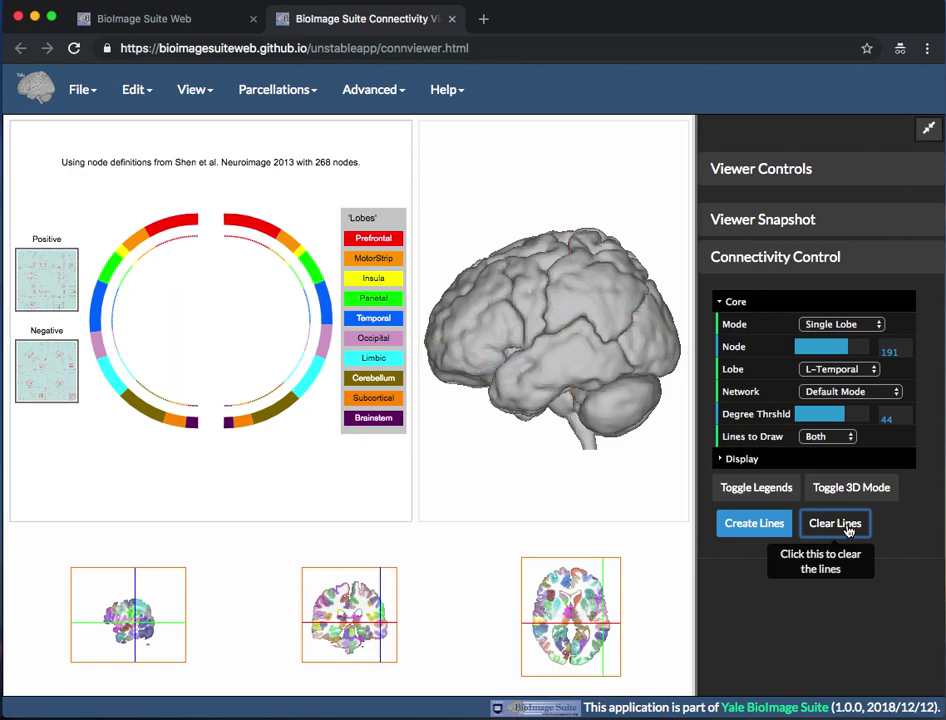
pyautogui.click(838, 369)
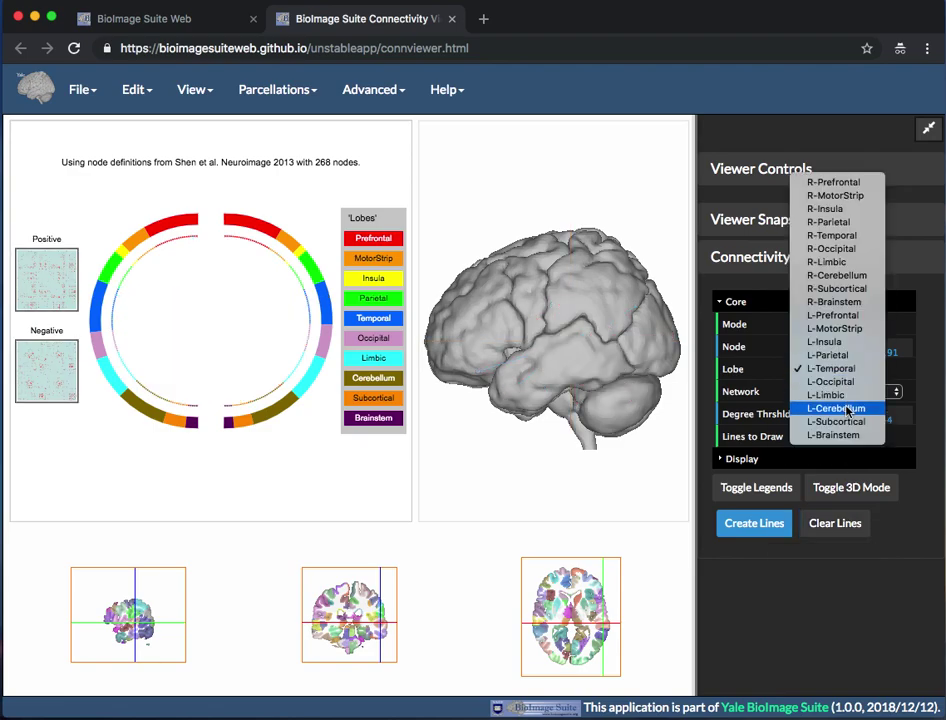
pyautogui.click(846, 409)
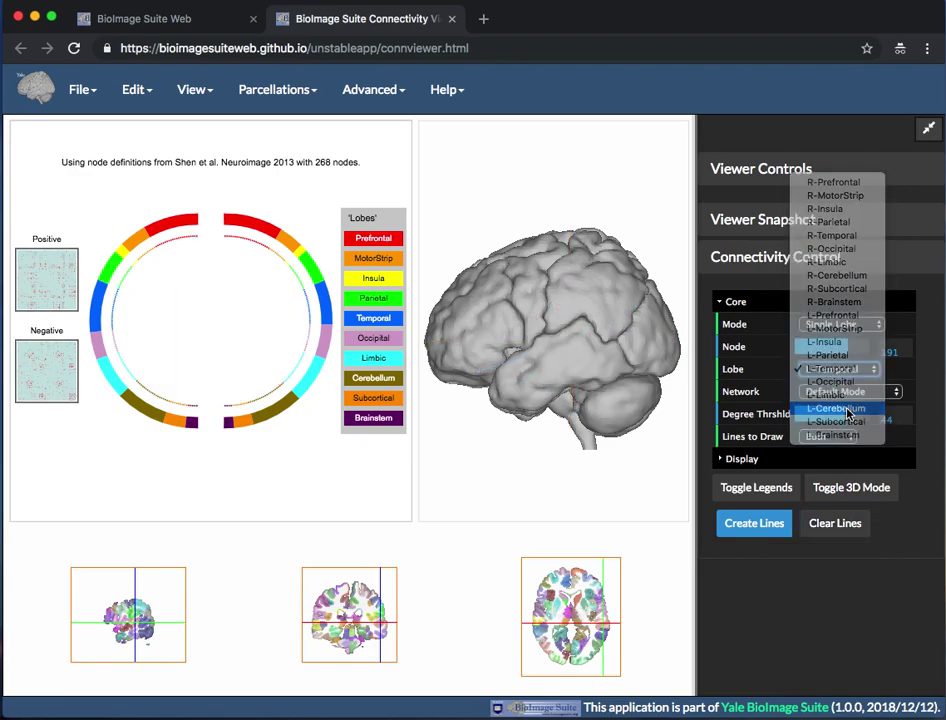
pyautogui.click(766, 526)
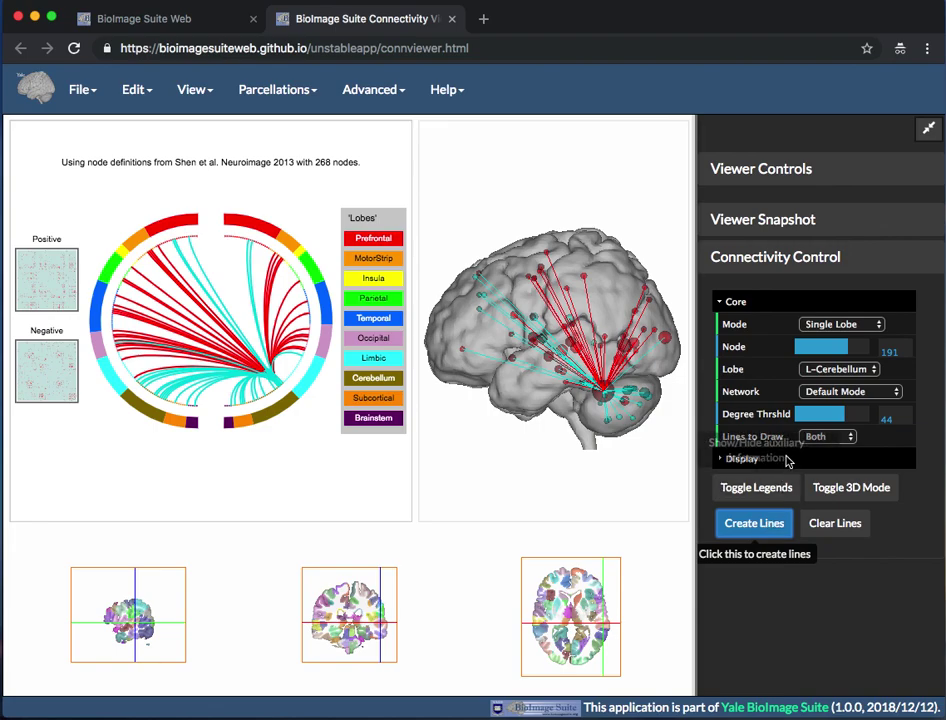
# Lower the degree threshold to 20 and redraw showing only positive connections.
pyautogui.moveTo(842, 415); pyautogui.dragTo(819, 415)
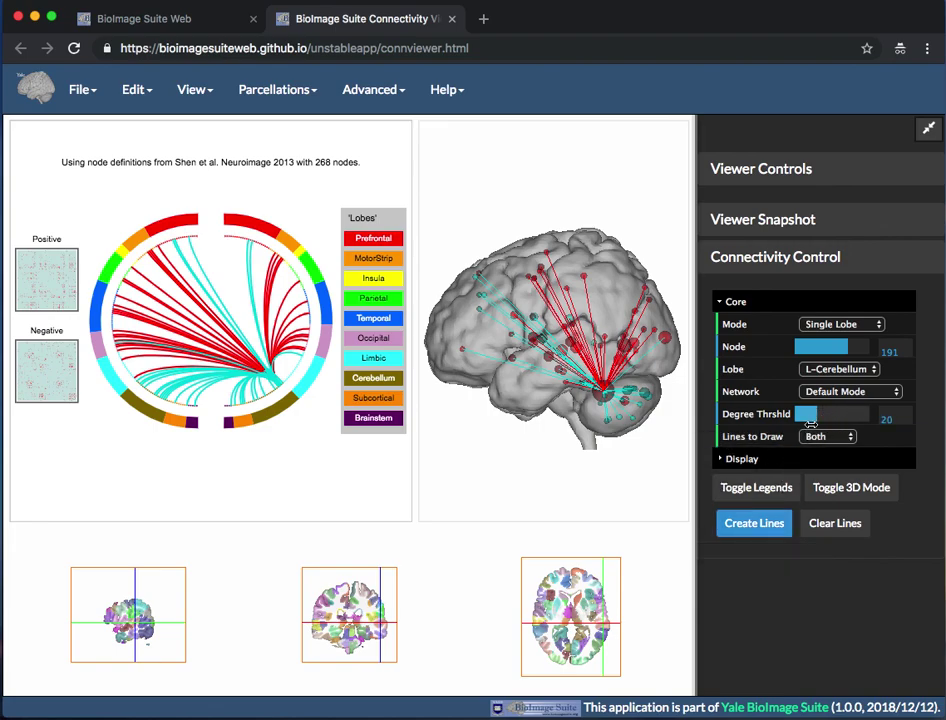
pyautogui.click(761, 528)
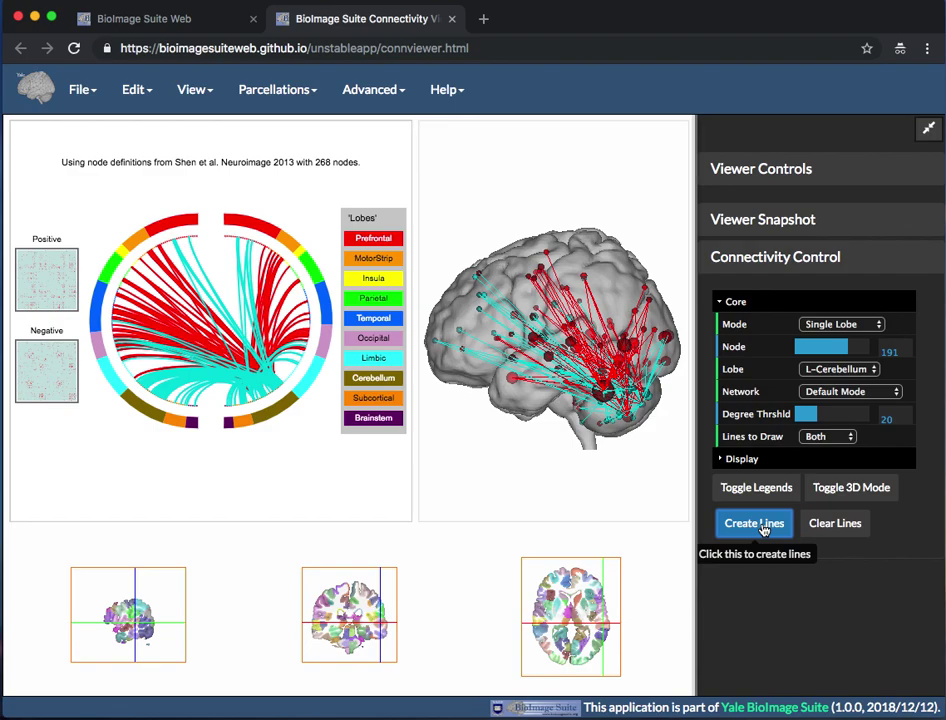
pyautogui.click(821, 438)
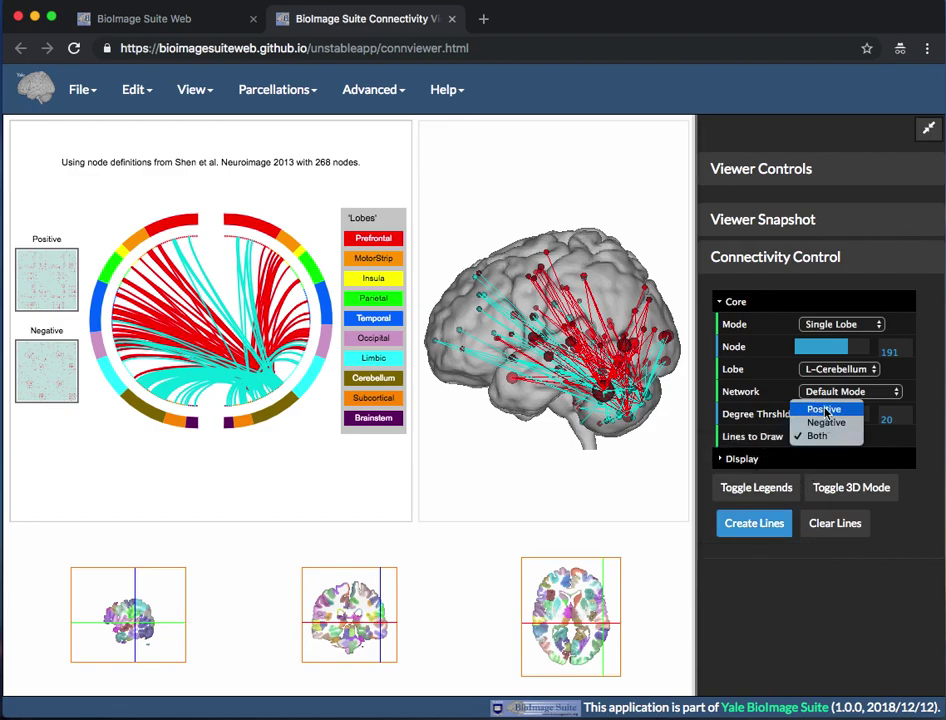
pyautogui.click(824, 412)
pyautogui.click(838, 523)
pyautogui.click(752, 523)
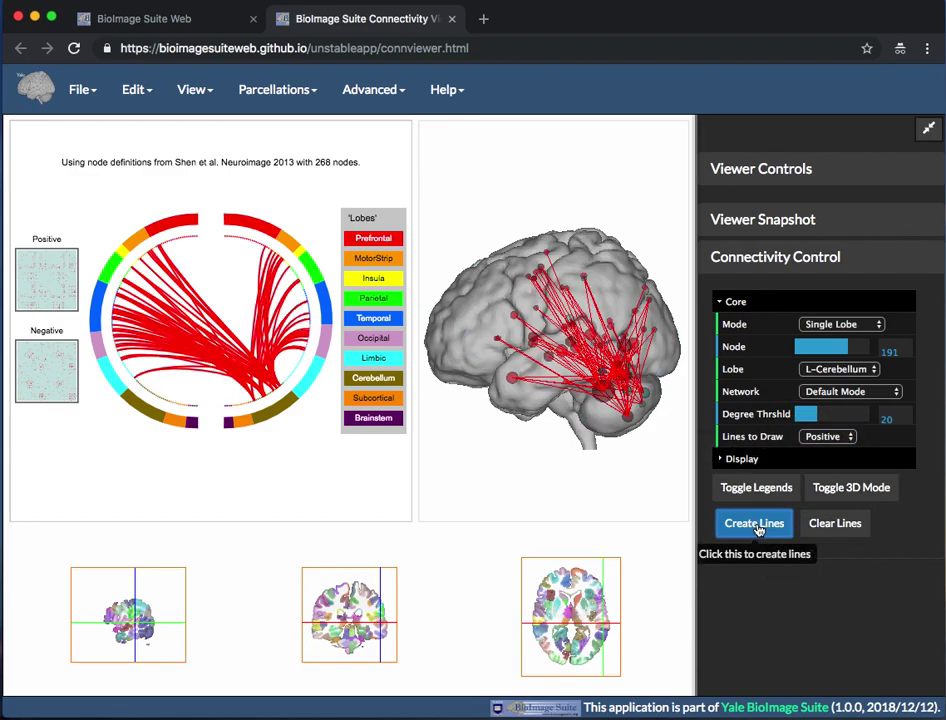
pyautogui.click(830, 437)
# Redraw the cerebellum lines with both positive and negative connections.
pyautogui.click(828, 463)
pyautogui.click(823, 528)
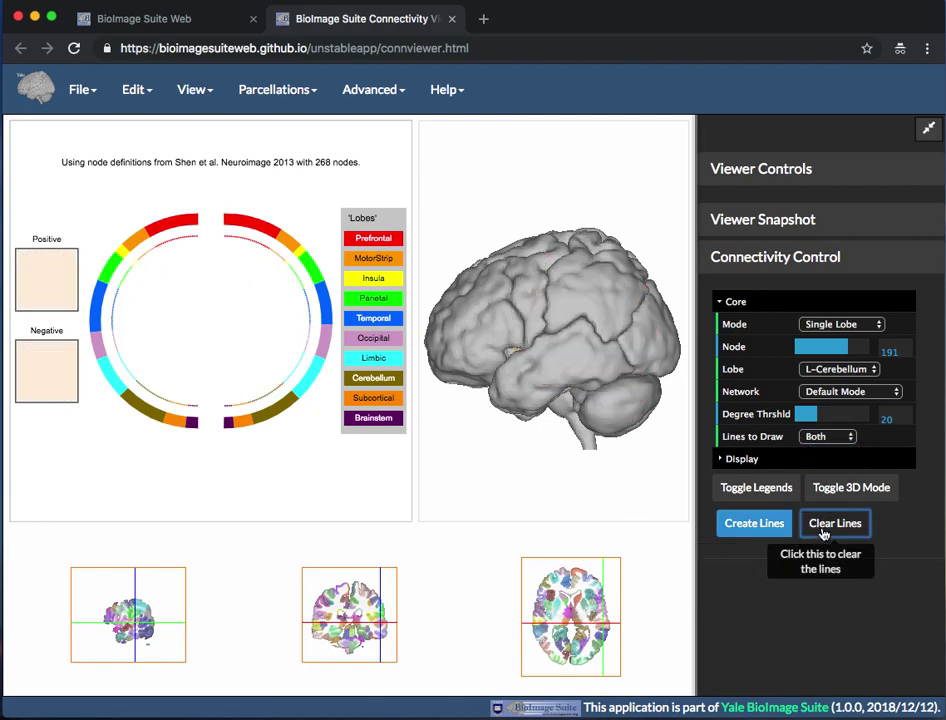
pyautogui.click(756, 523)
# Set line length 71, positive colour blue (#2300ff), negative green (#04dd00), and redraw lines.
pyautogui.click(740, 459)
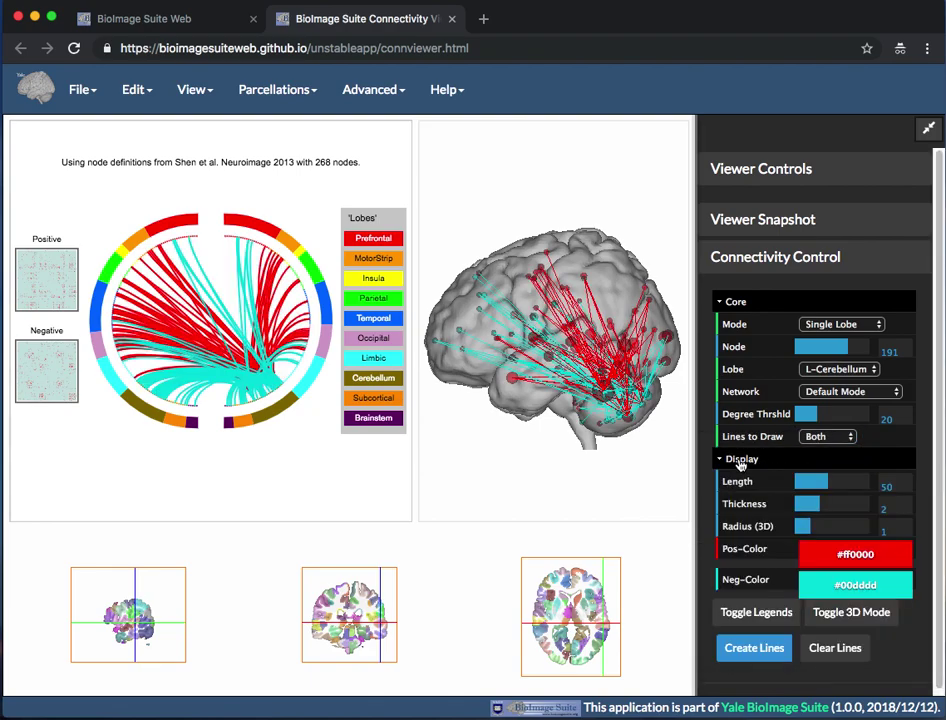
pyautogui.moveTo(828, 481); pyautogui.dragTo(828, 526)
pyautogui.click(855, 553)
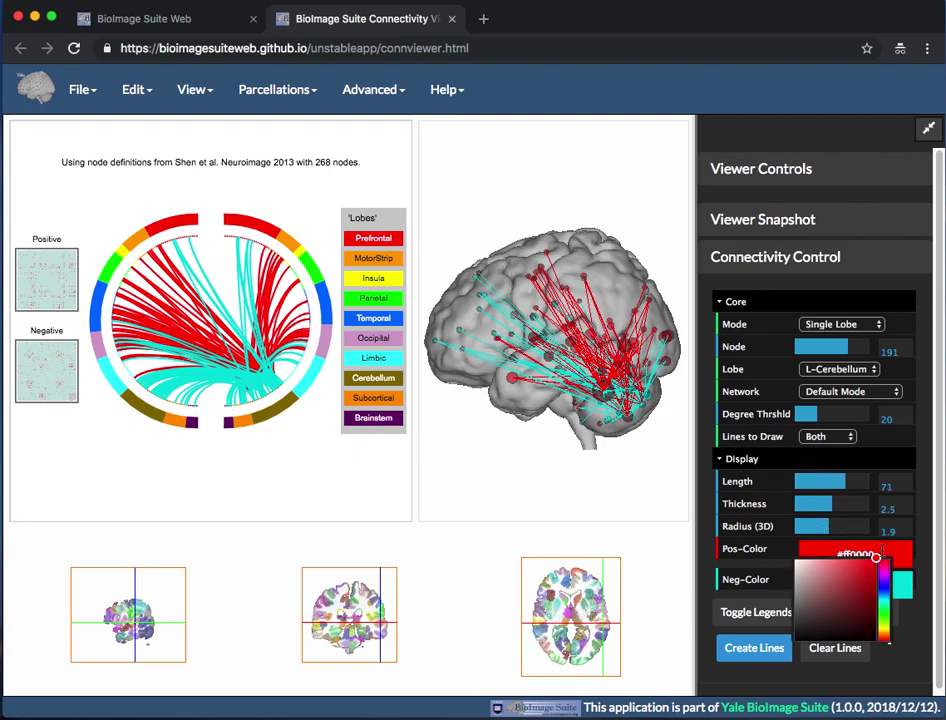
pyautogui.click(884, 584)
pyautogui.click(855, 584)
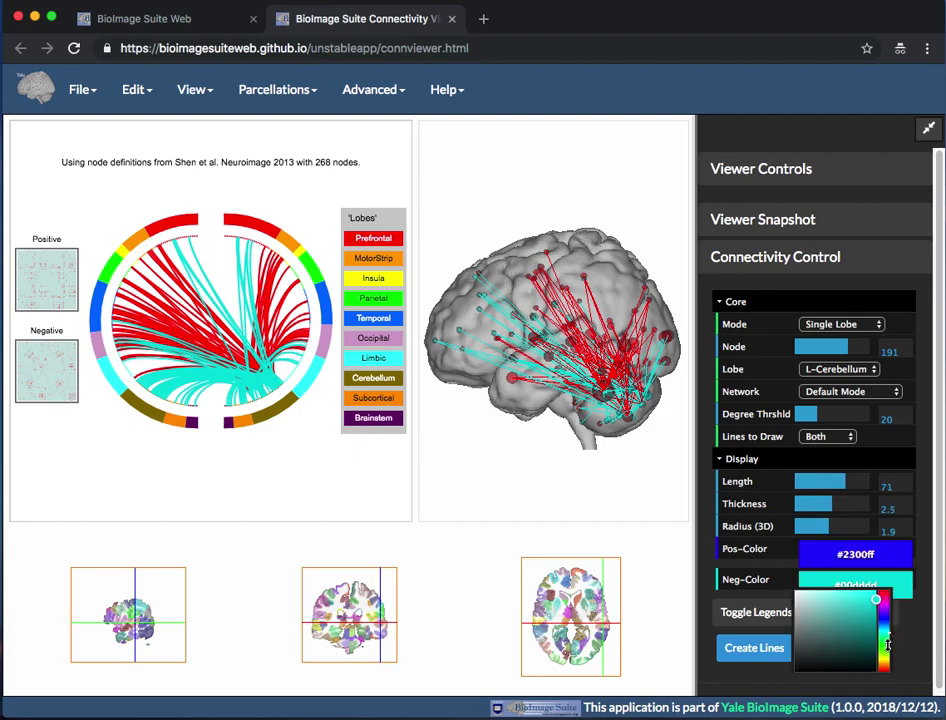
pyautogui.click(886, 651)
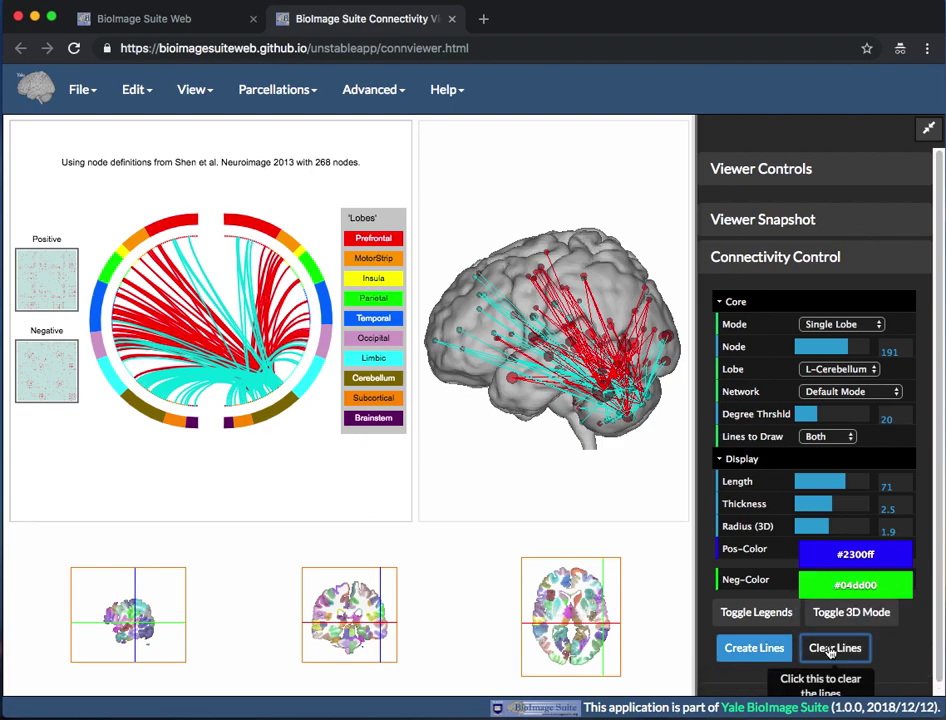
pyautogui.click(833, 651)
pyautogui.click(754, 648)
pyautogui.click(805, 586)
# Toggle the legends on and off, then cycle the 3D mode back to combined layout.
pyautogui.click(742, 614)
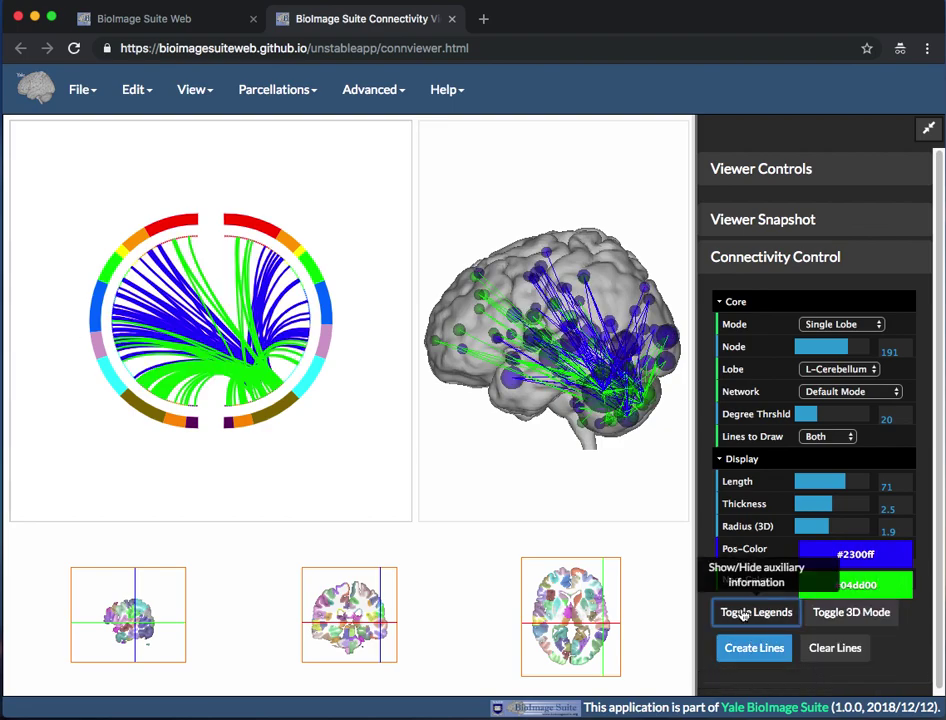
pyautogui.click(742, 614)
pyautogui.click(742, 614)
pyautogui.click(742, 614)
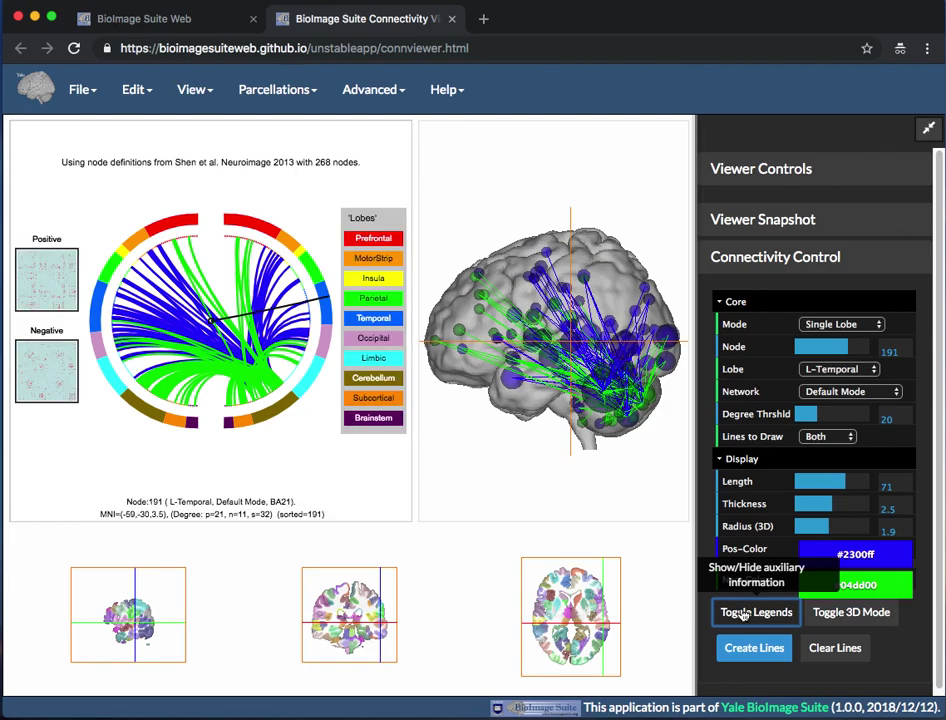
pyautogui.click(846, 614)
pyautogui.click(846, 614)
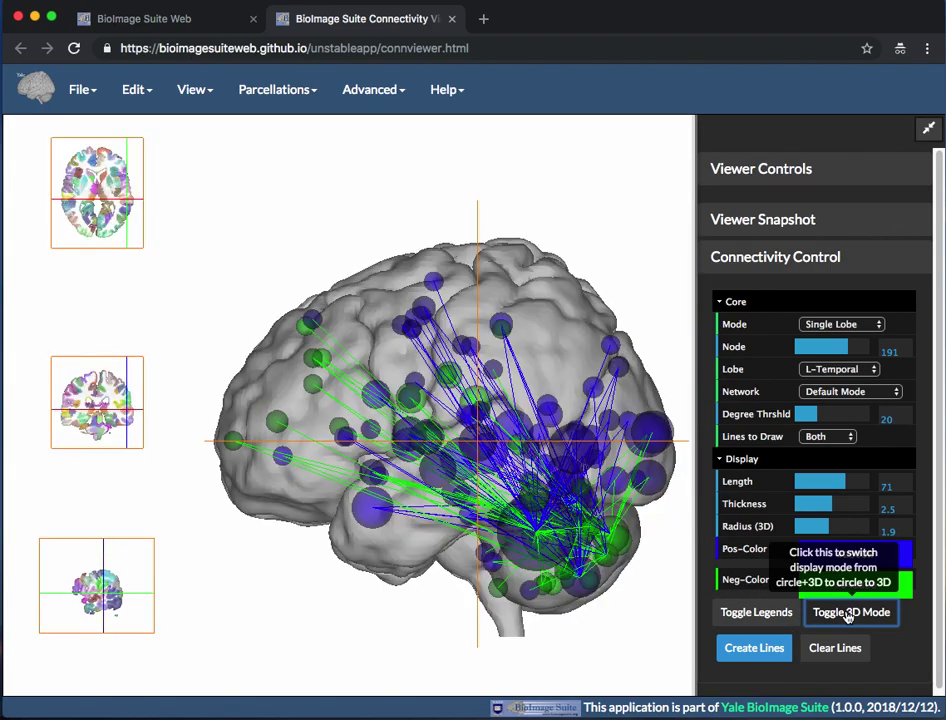
pyautogui.click(846, 614)
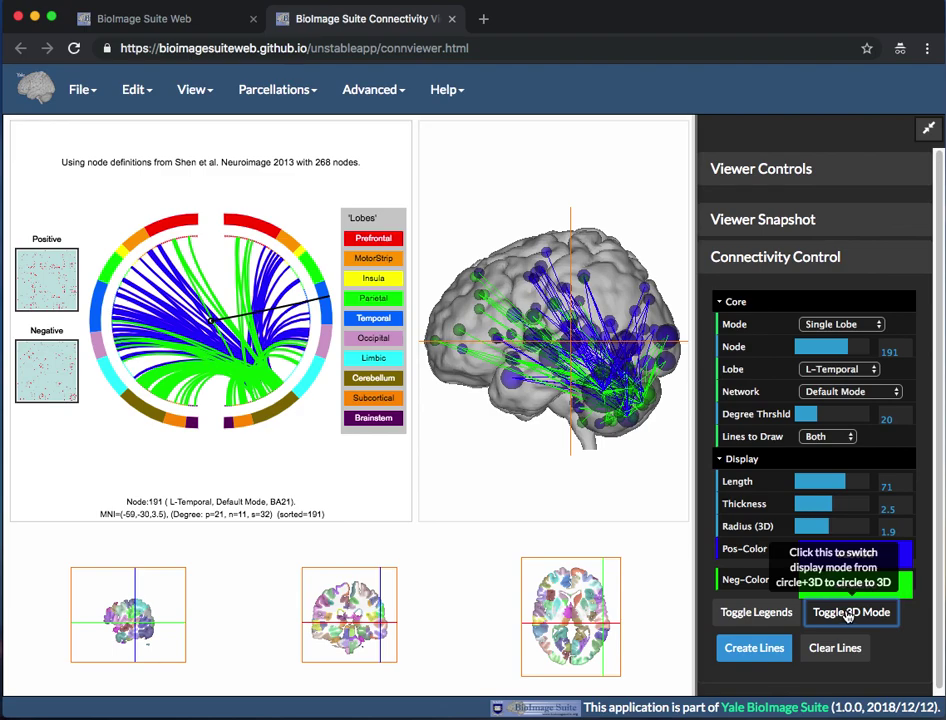
# Take a 2502x1950 viewer snapshot at x3 scale with crop, then close the preview.
pyautogui.click(774, 226)
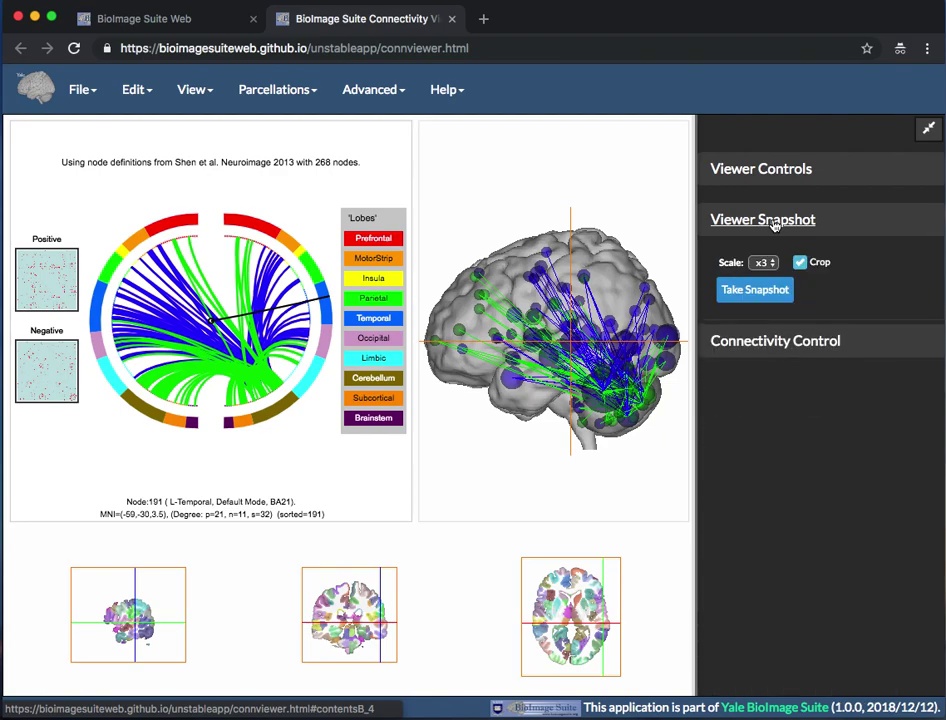
pyautogui.click(773, 292)
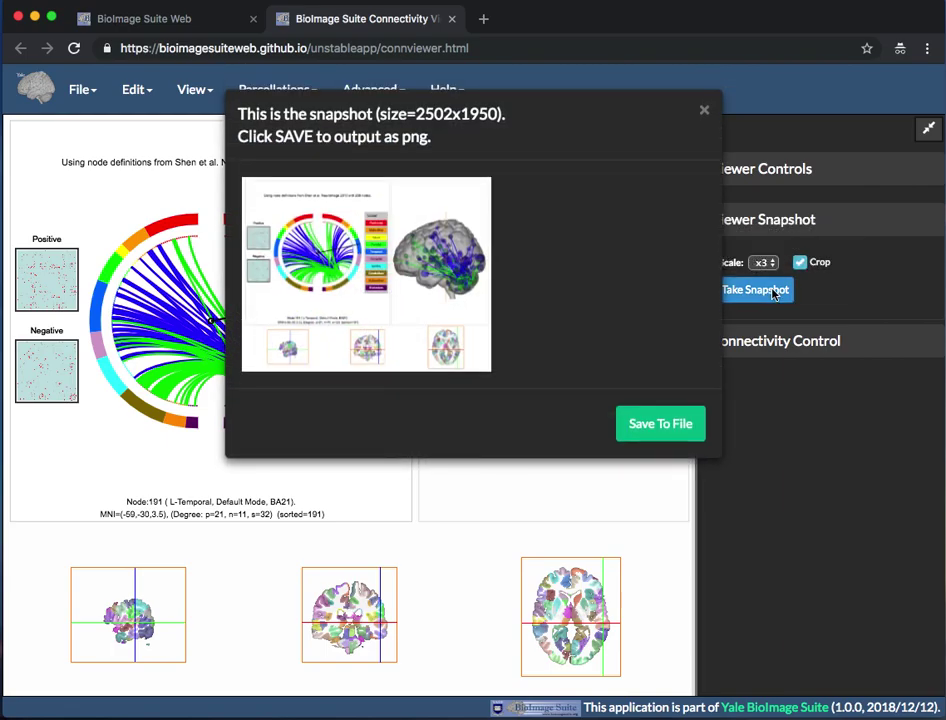
pyautogui.click(704, 113)
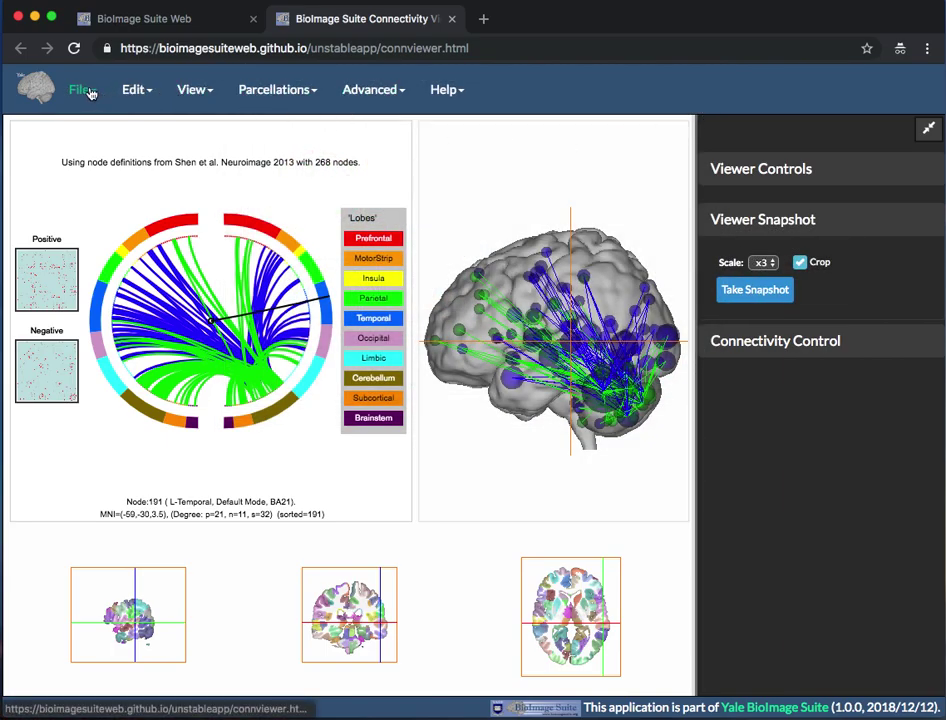